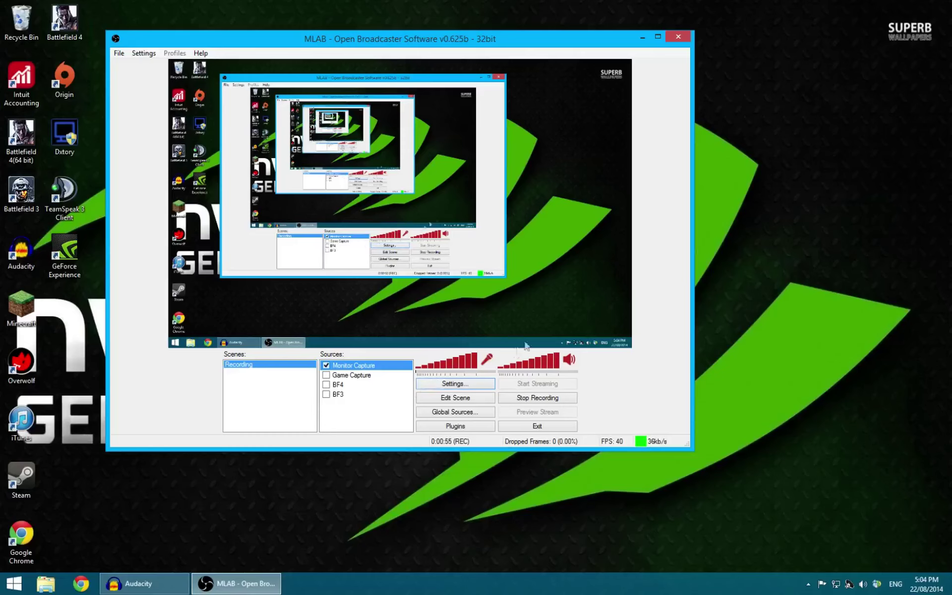
Step: Open the encoding settings and choose a video quality balance of 10
click(452, 384)
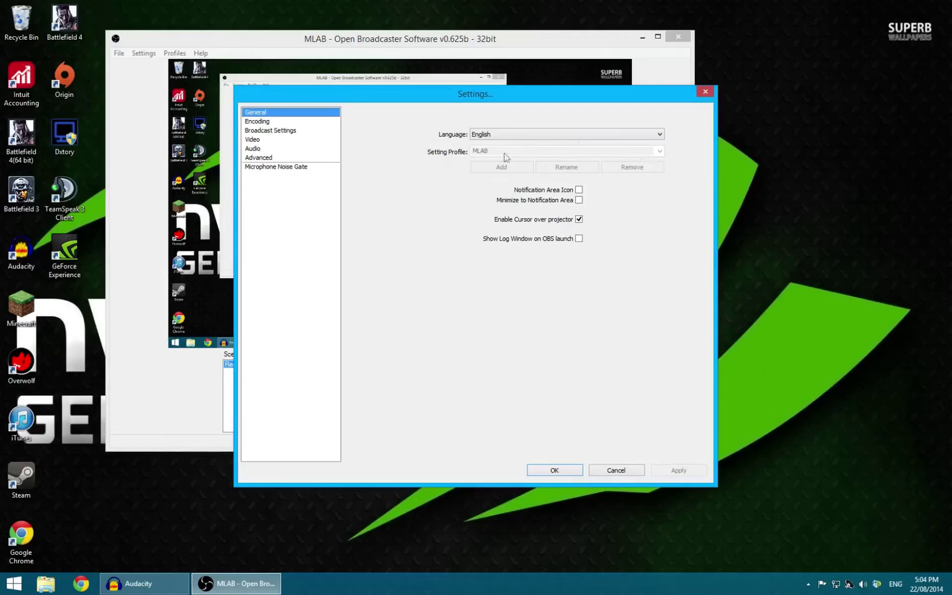
click(276, 122)
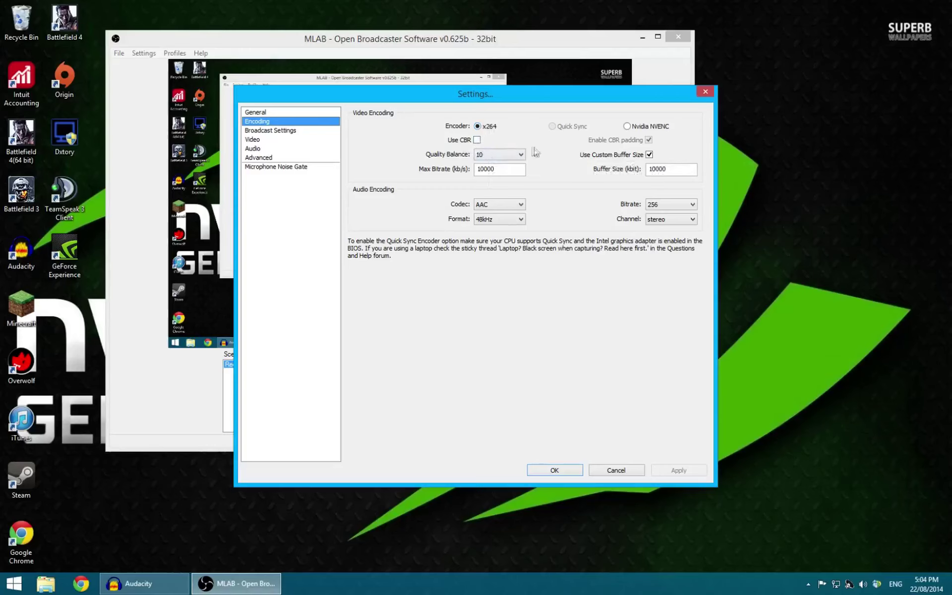
click(515, 155)
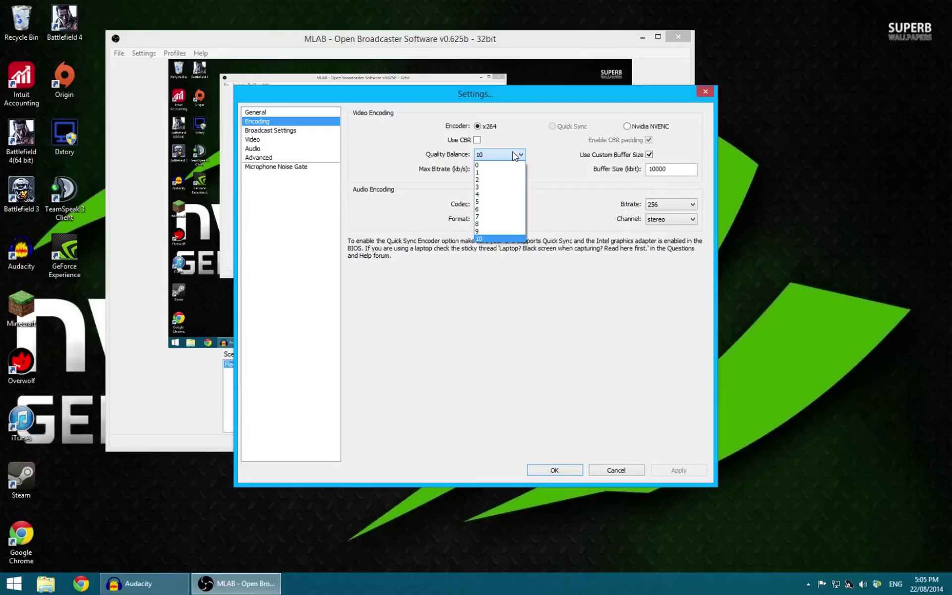
click(488, 239)
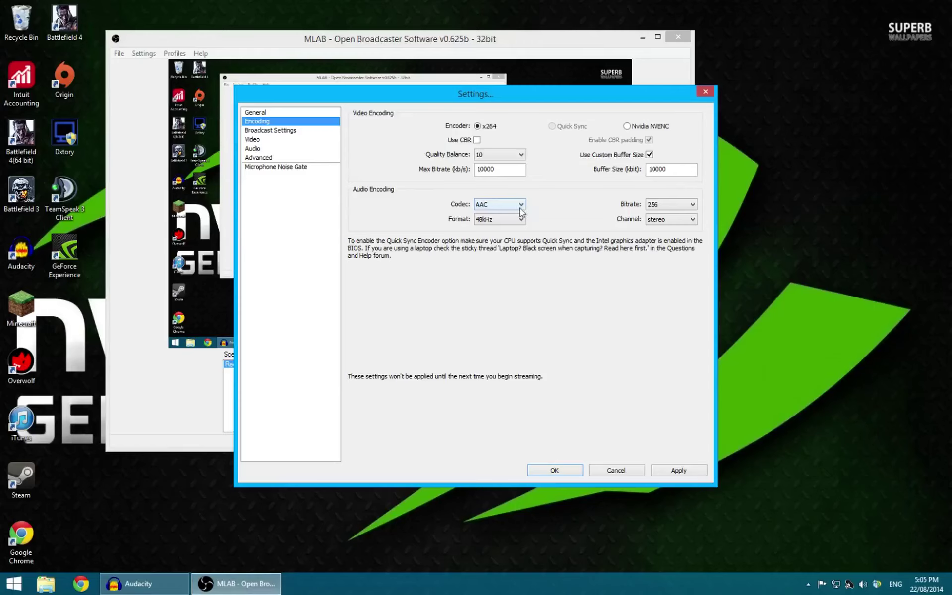
Step: Set the audio encoding bitrate to 192
click(664, 205)
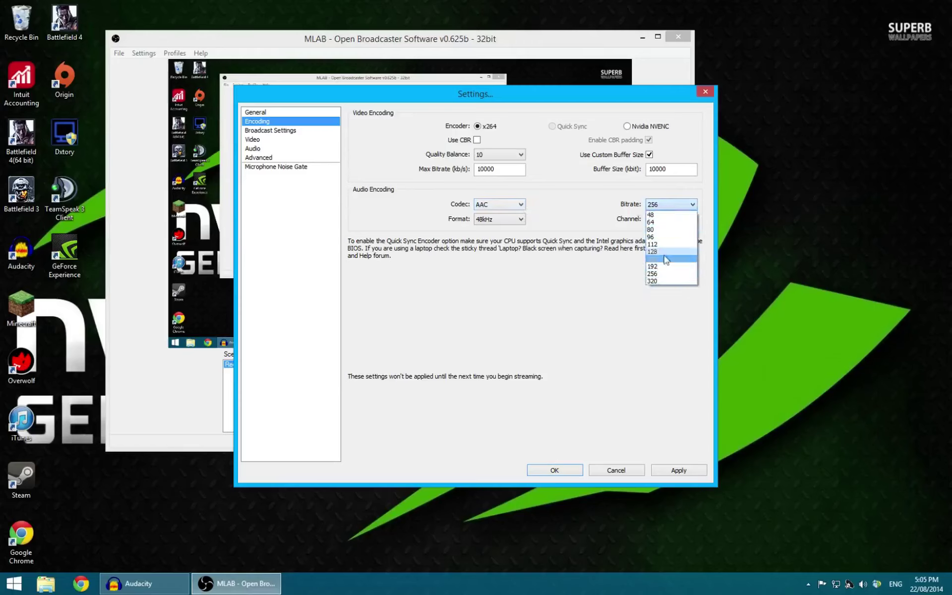
click(664, 252)
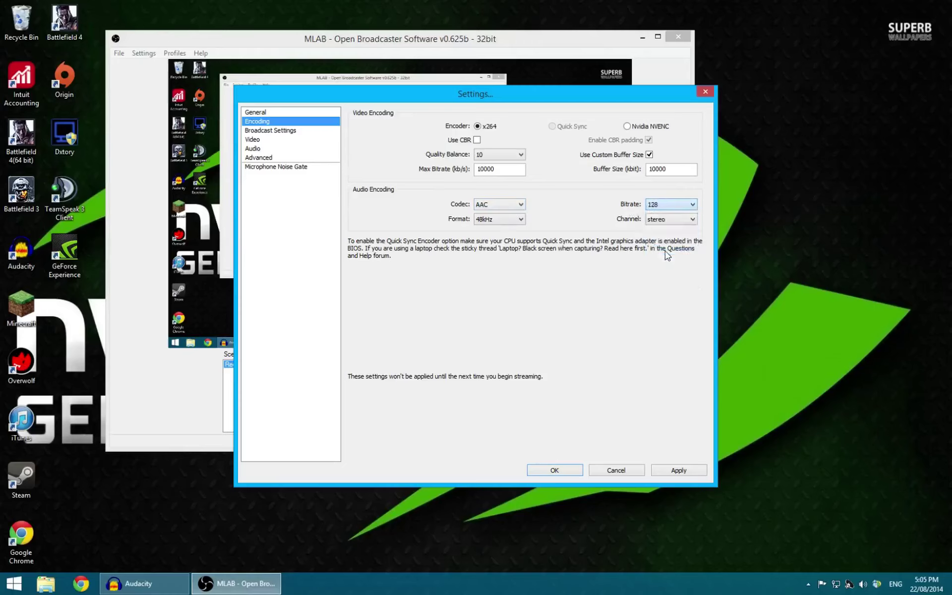
click(692, 205)
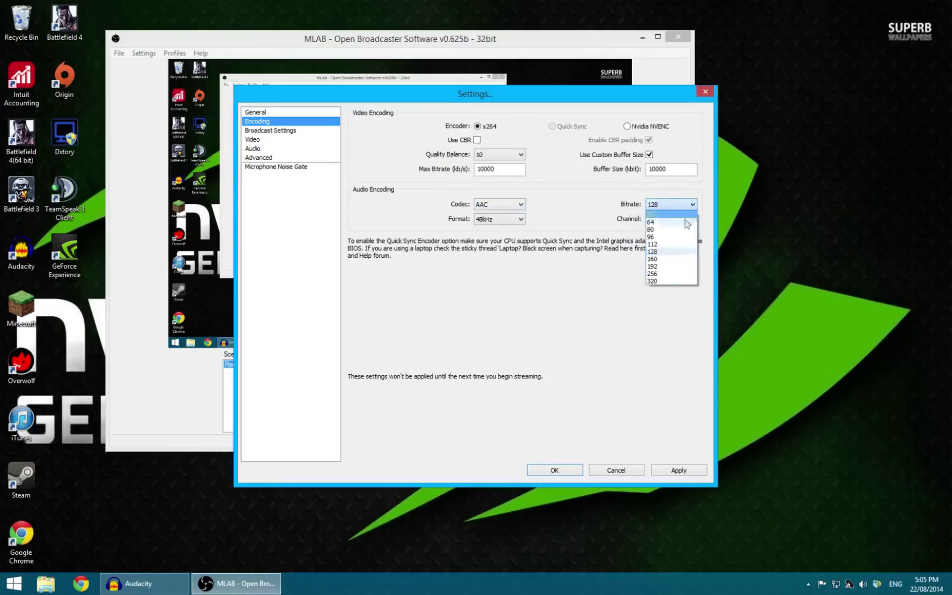
click(624, 218)
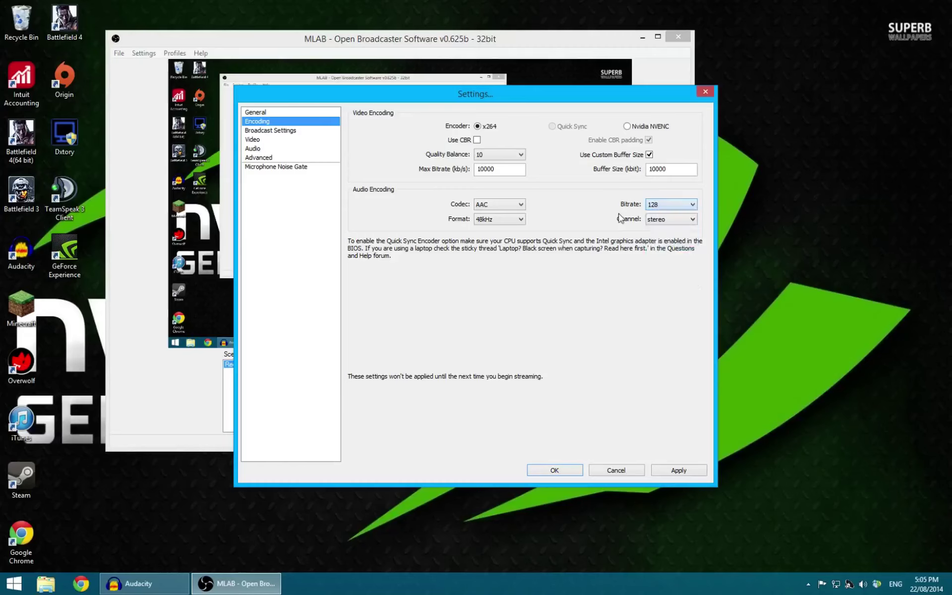
click(692, 205)
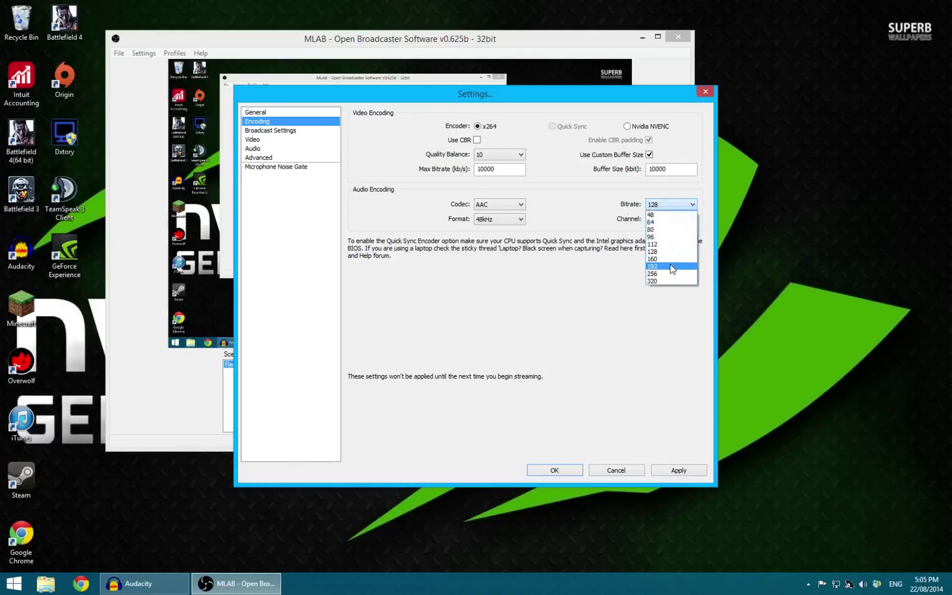
click(670, 268)
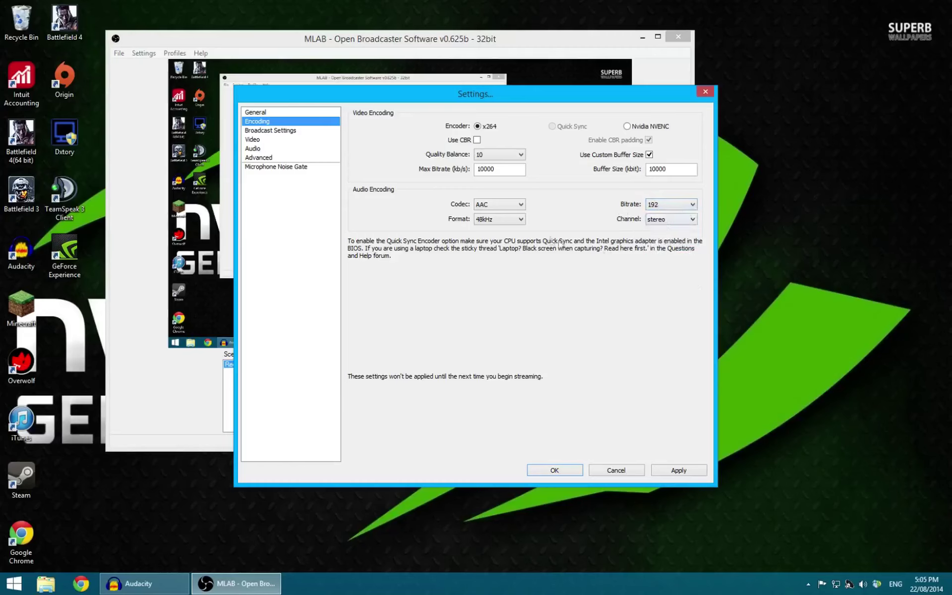
Step: Use the AAC audio codec with 48kHz format and stereo channel, and save the encoding changes while switching to the broadcast settings
click(520, 208)
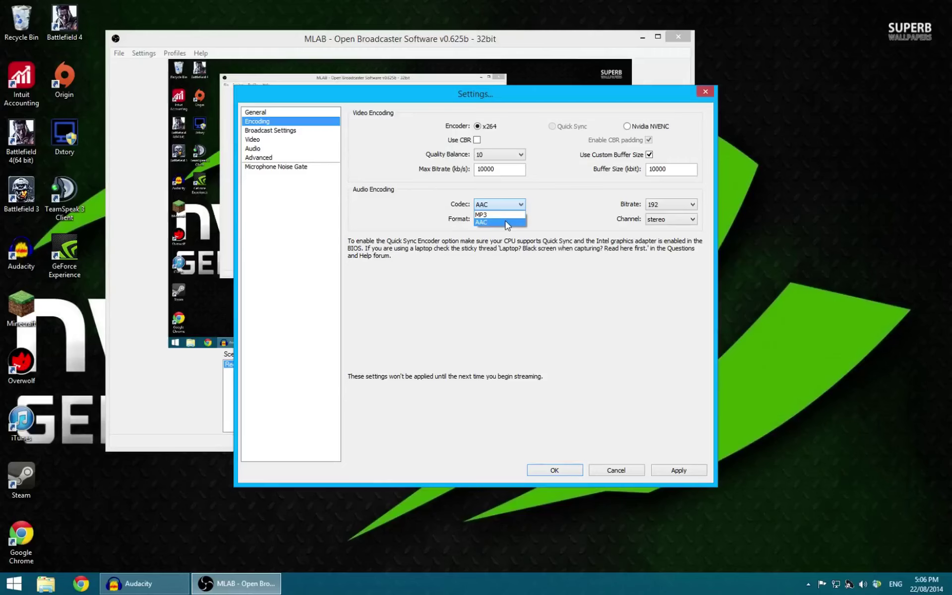
click(505, 221)
click(513, 223)
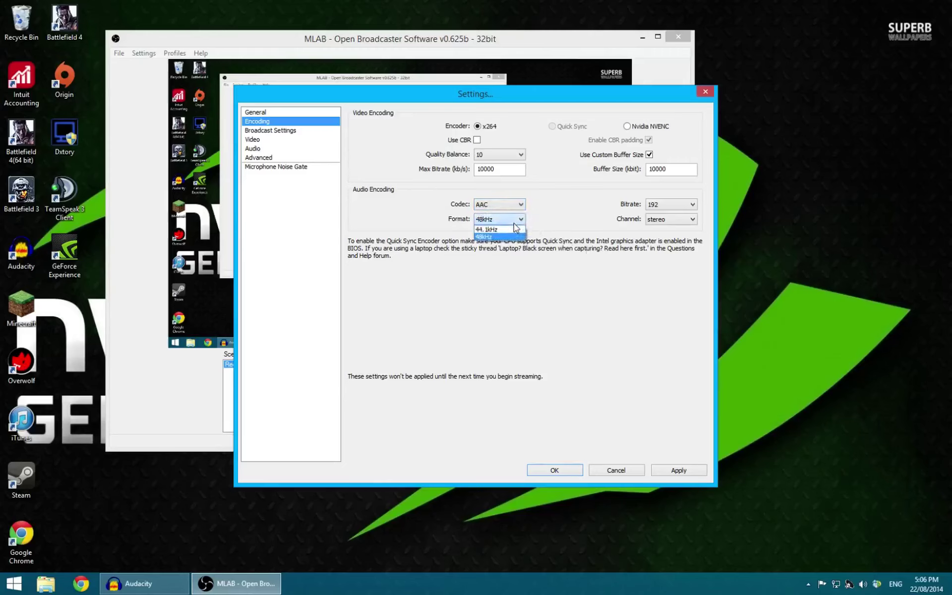
click(514, 223)
click(679, 222)
click(678, 224)
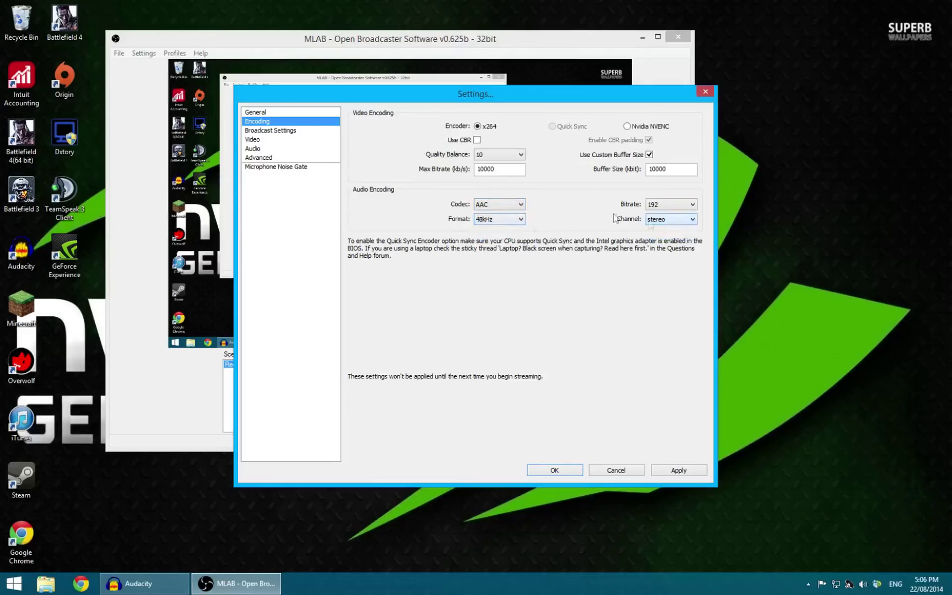
click(265, 132)
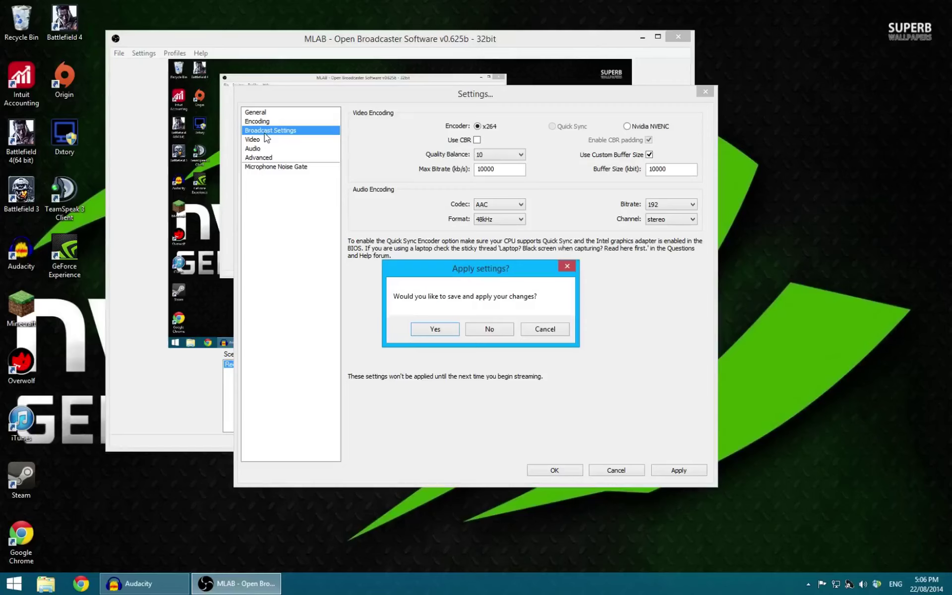
click(451, 329)
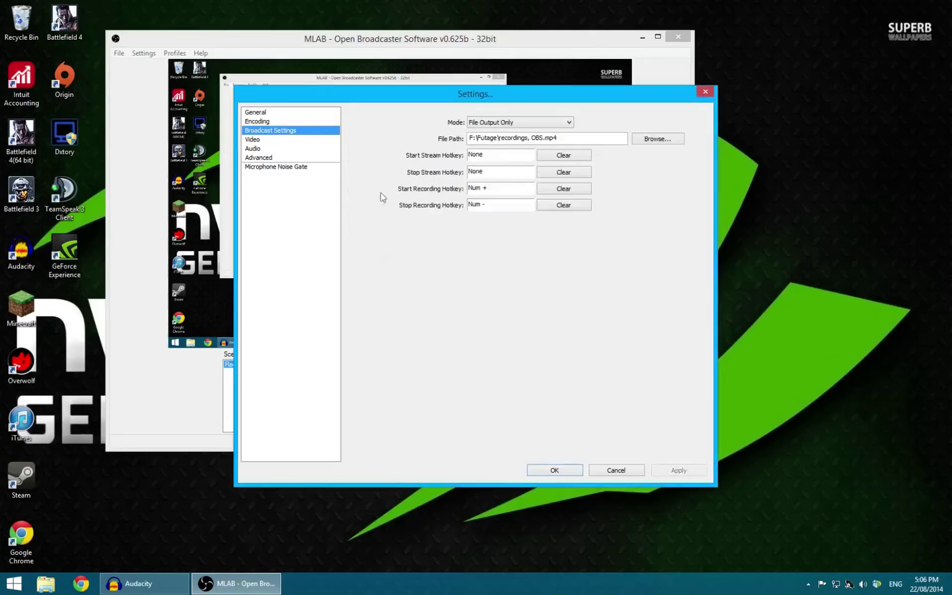
Step: Choose File Output Only as the broadcast mode and view the recording's save location without changing the file path
click(549, 121)
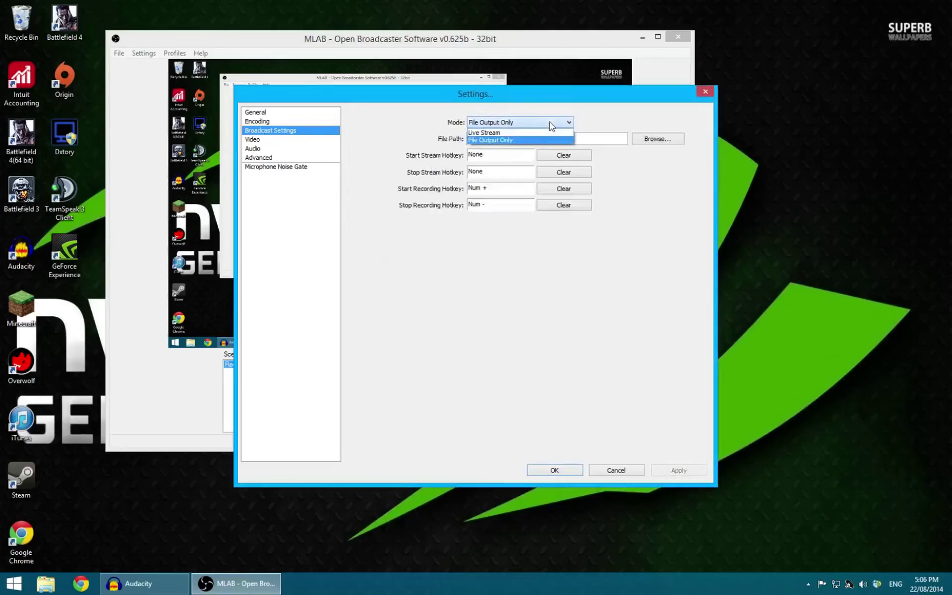
click(506, 141)
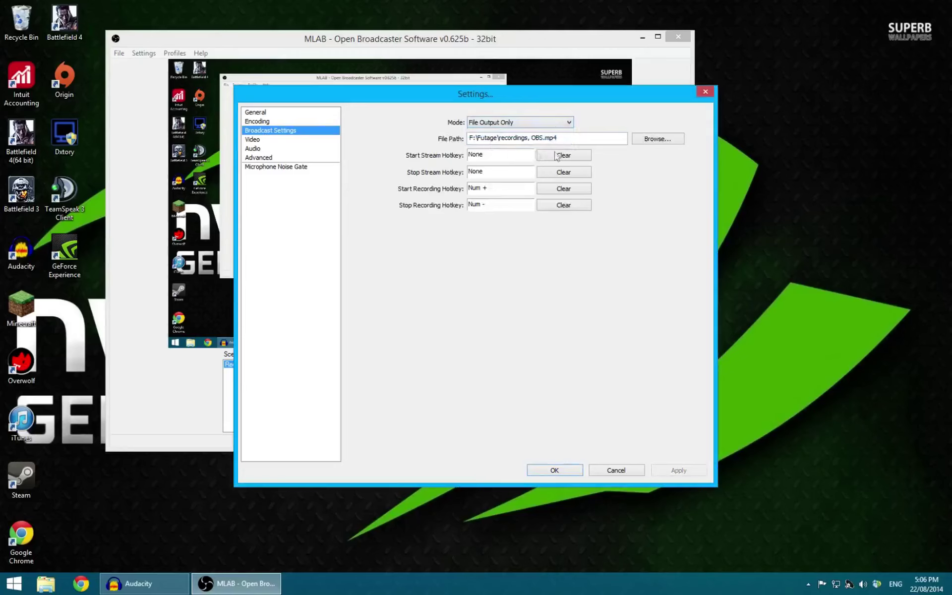
click(656, 140)
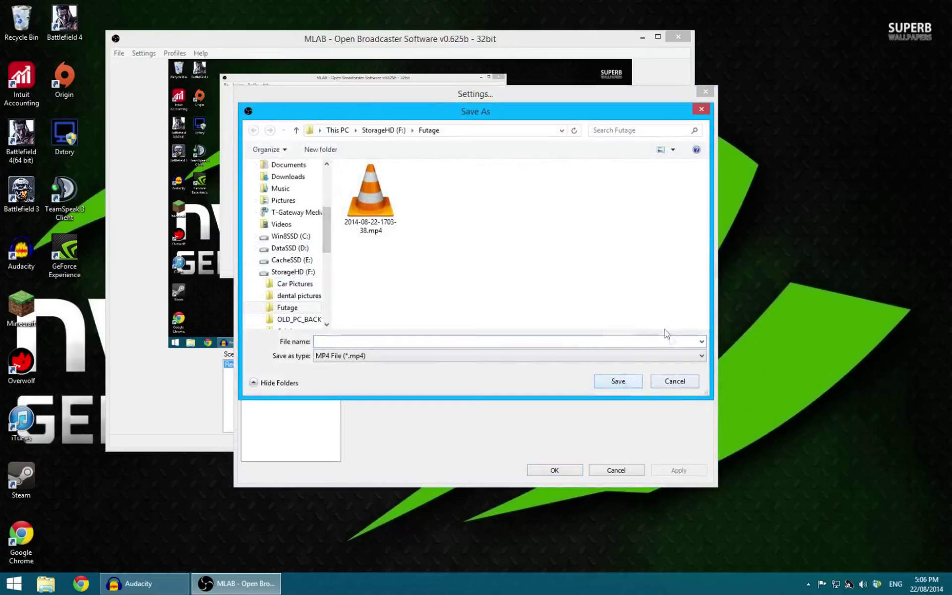
click(673, 382)
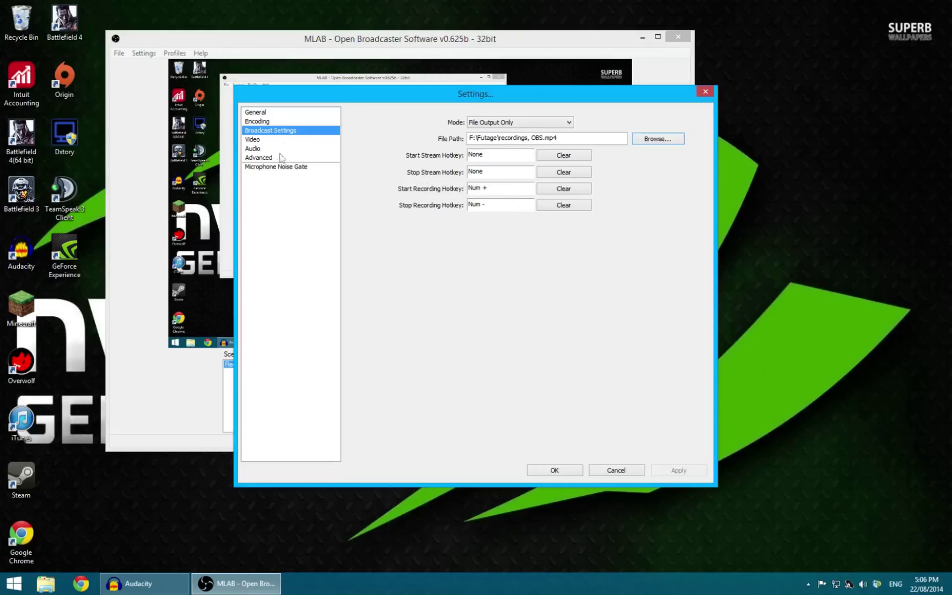
Step: In the video settings, select NVIDIA GeForce GTX 660 as the video adapter
click(258, 140)
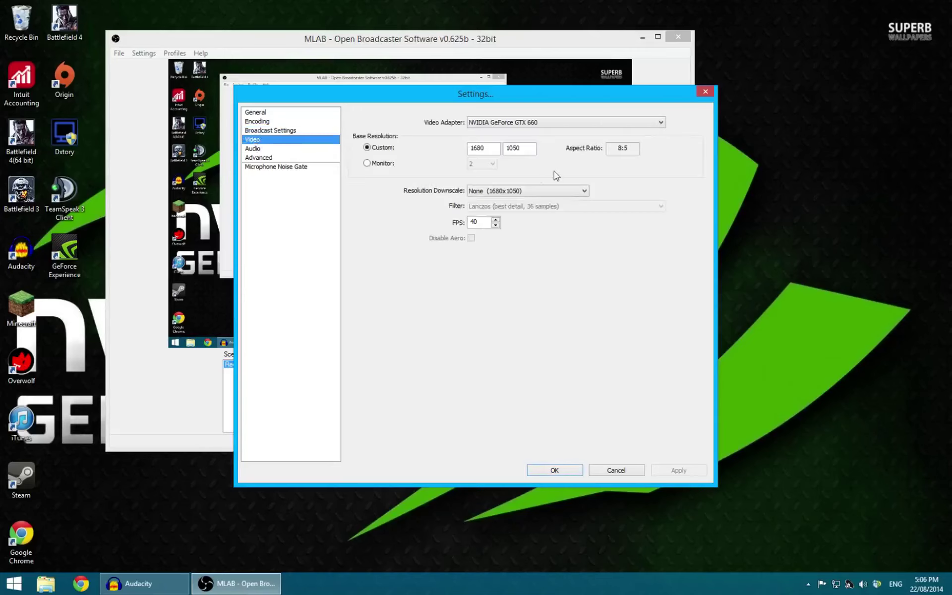
click(605, 123)
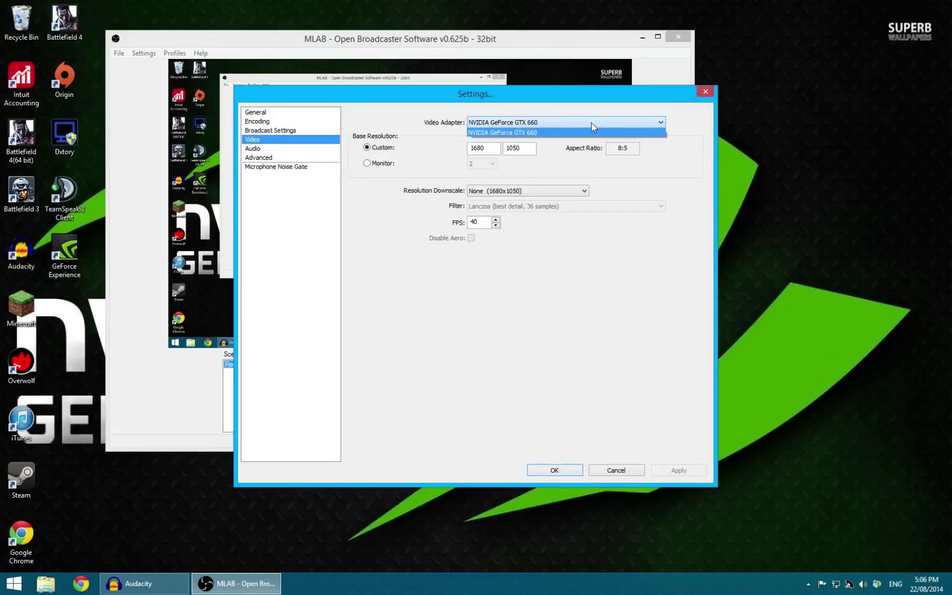
click(590, 132)
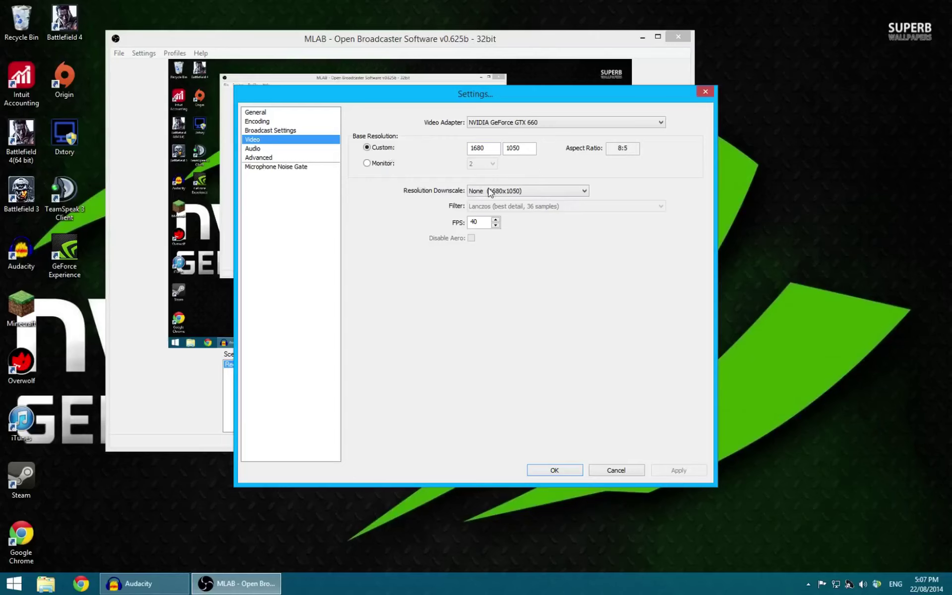
Step: Switch the base resolution to monitor 2 and view the available resolution downscale options
click(368, 163)
click(491, 164)
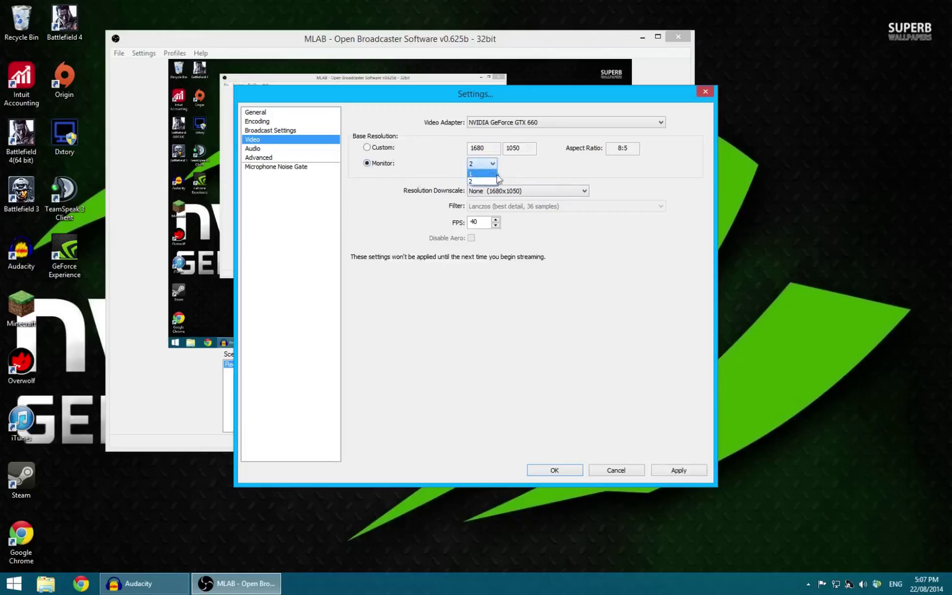
click(478, 182)
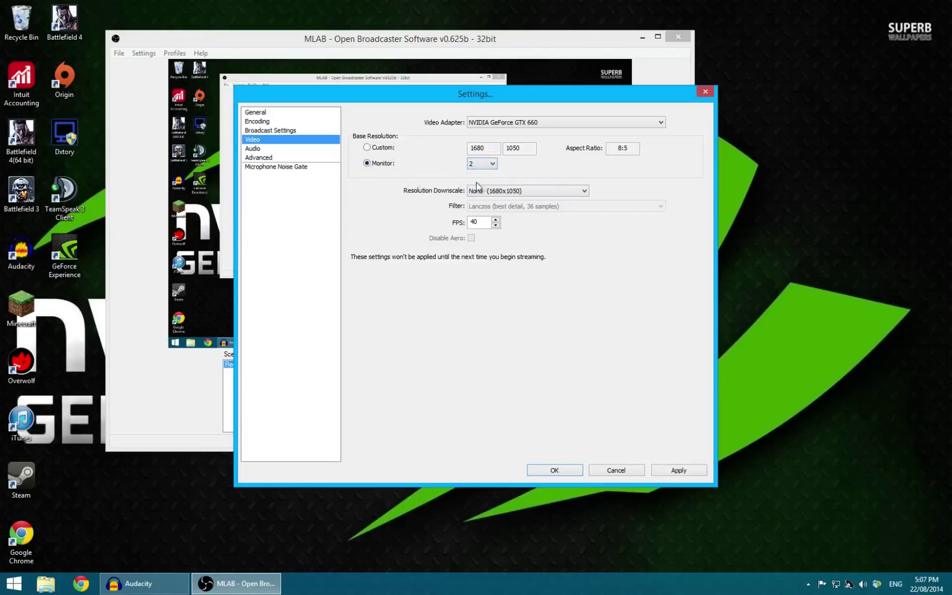
click(570, 193)
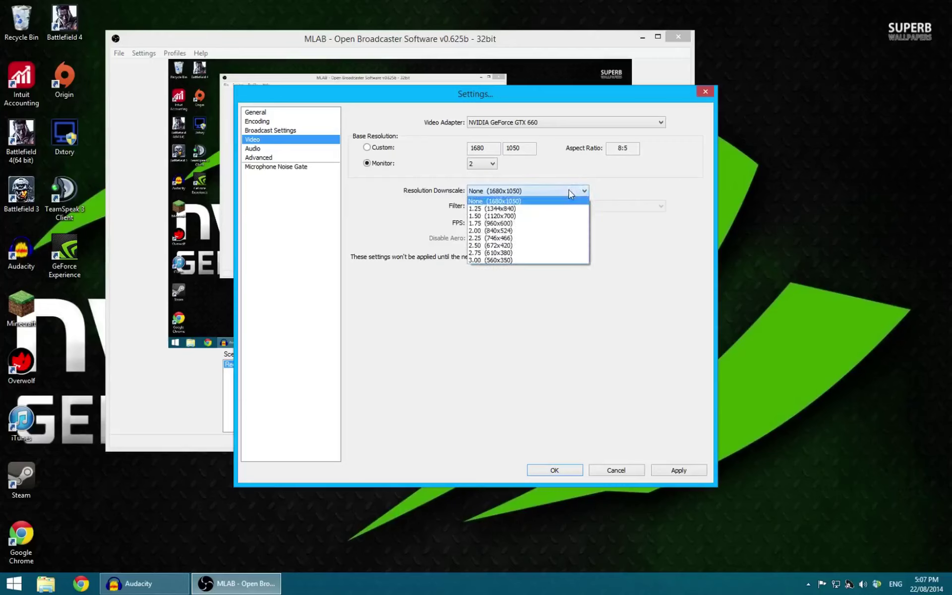
click(423, 214)
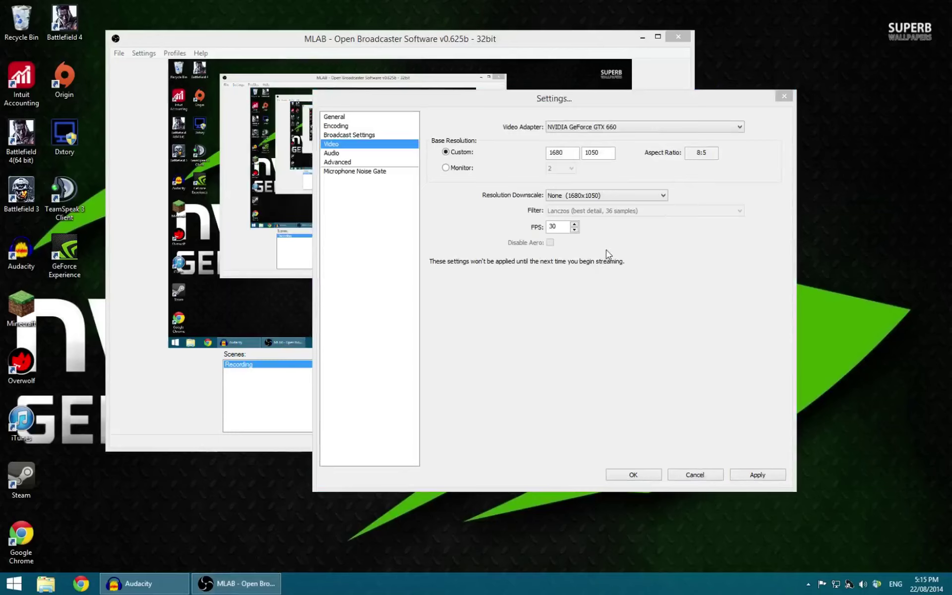
Step: Set the video frame rate to 40 FPS and save the change while switching to the audio settings
click(579, 224)
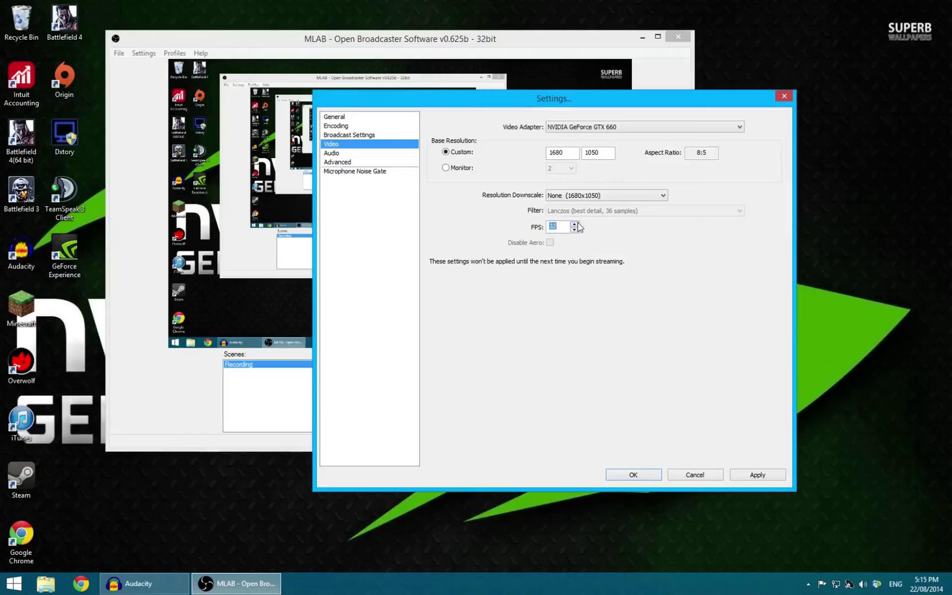
click(578, 224)
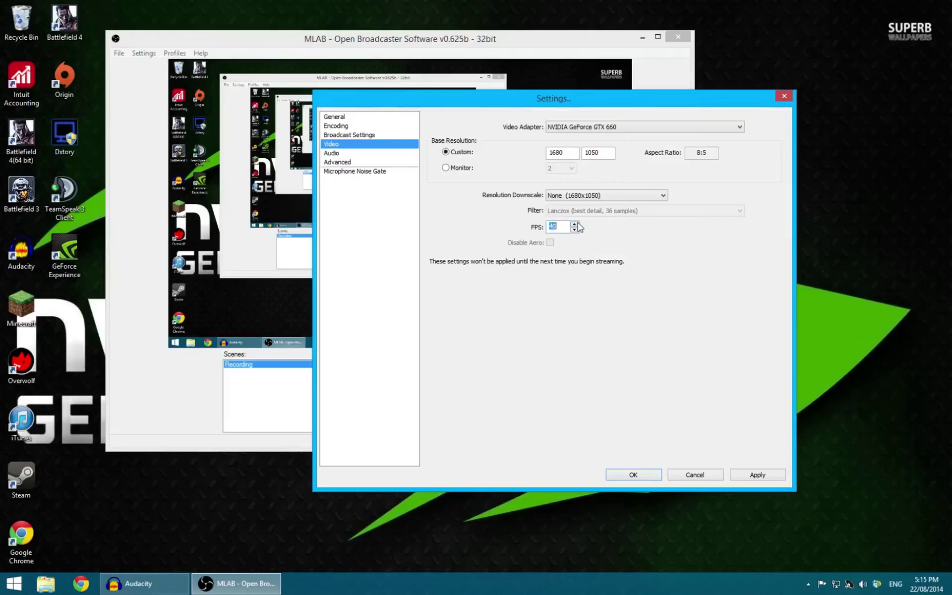
click(364, 154)
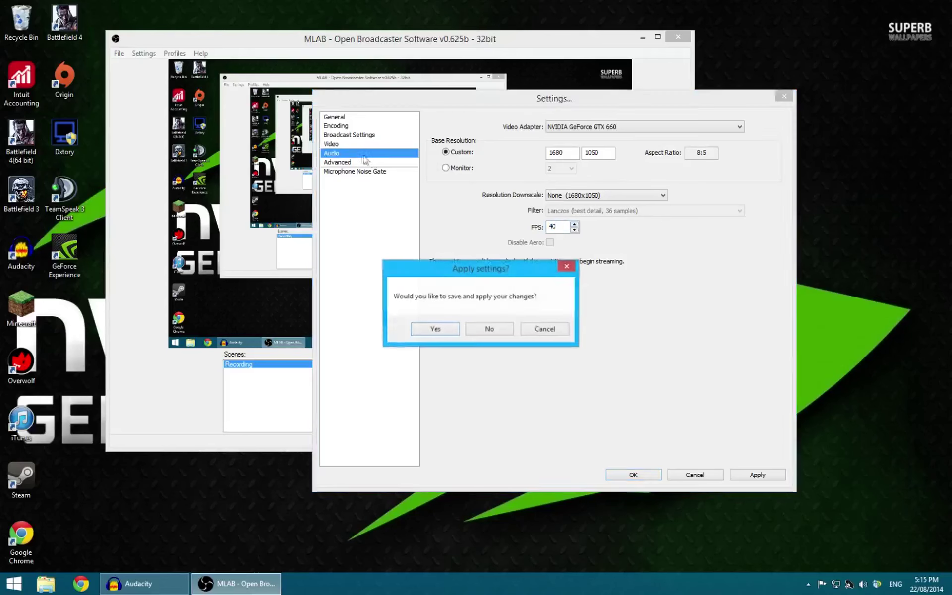
click(435, 329)
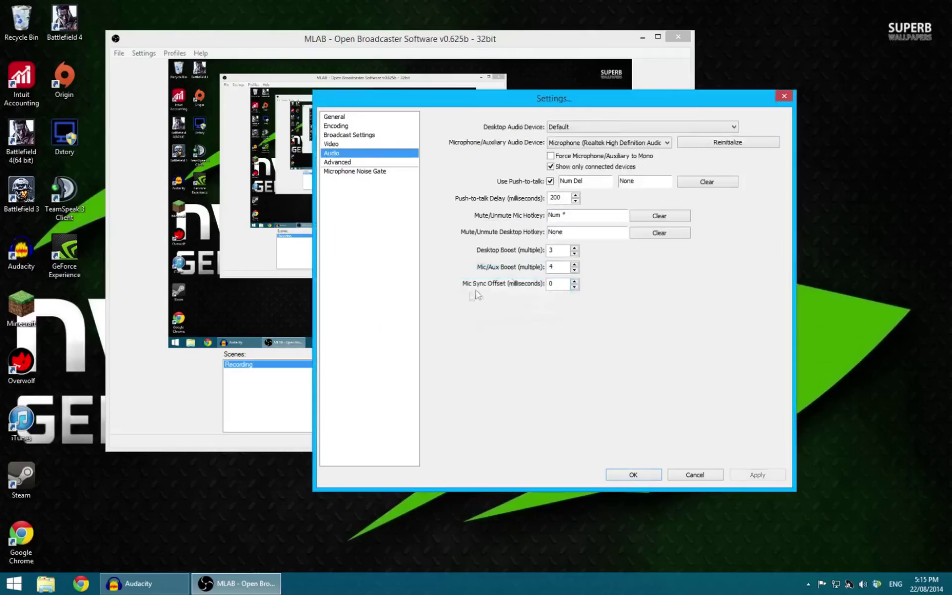
Step: Choose Default as the desktop audio device and Microphone (Realtek High Definition Audio) as the microphone device
click(633, 128)
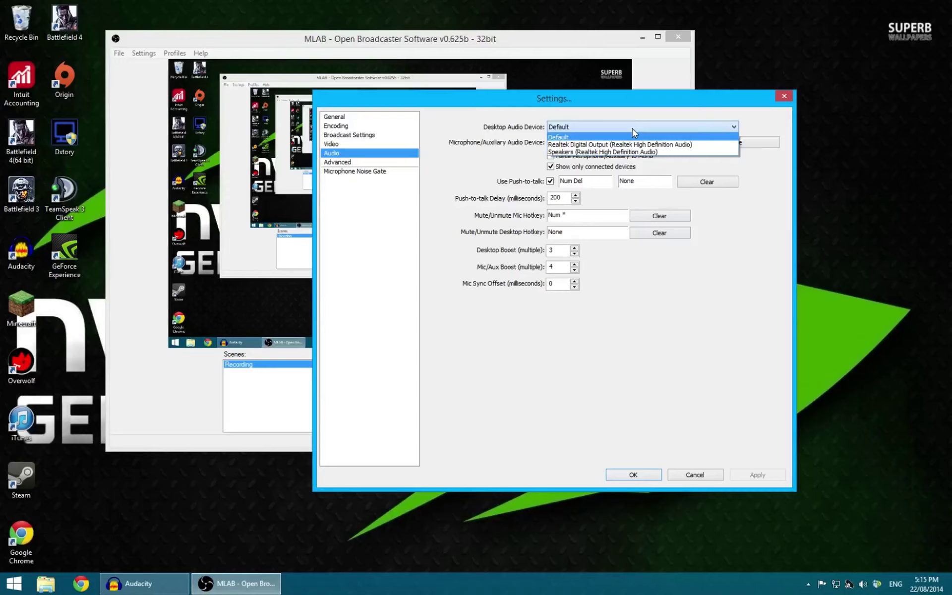
click(626, 136)
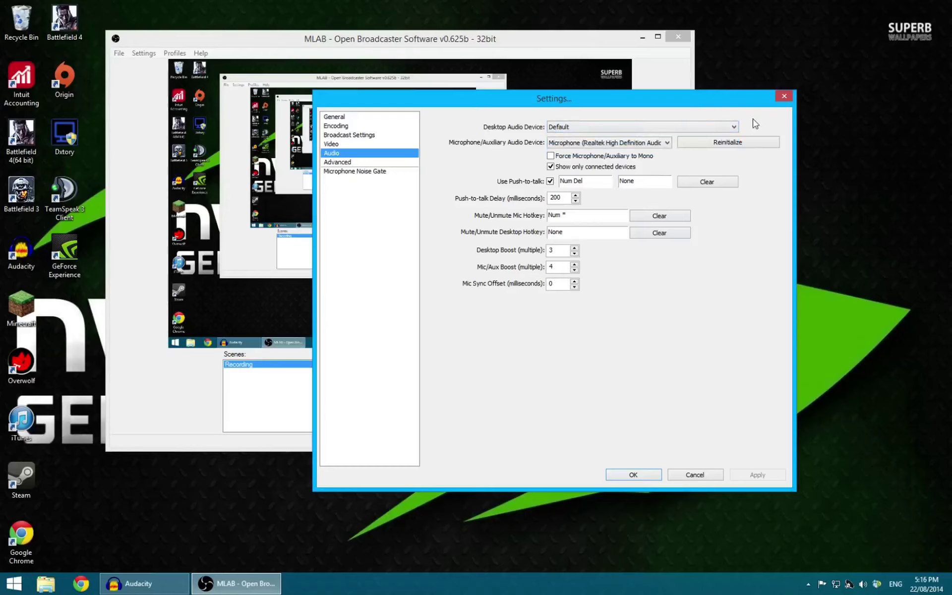
click(656, 144)
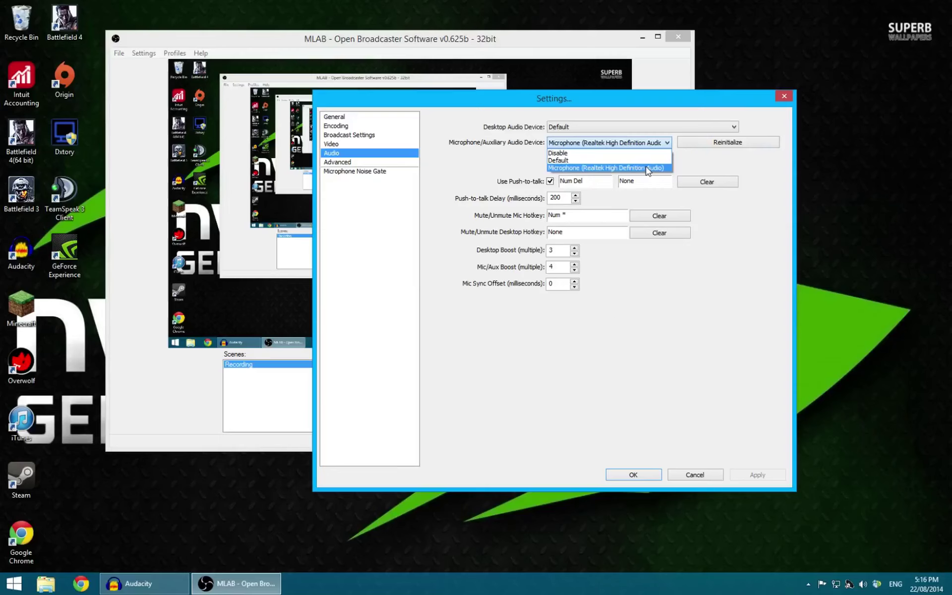
click(648, 168)
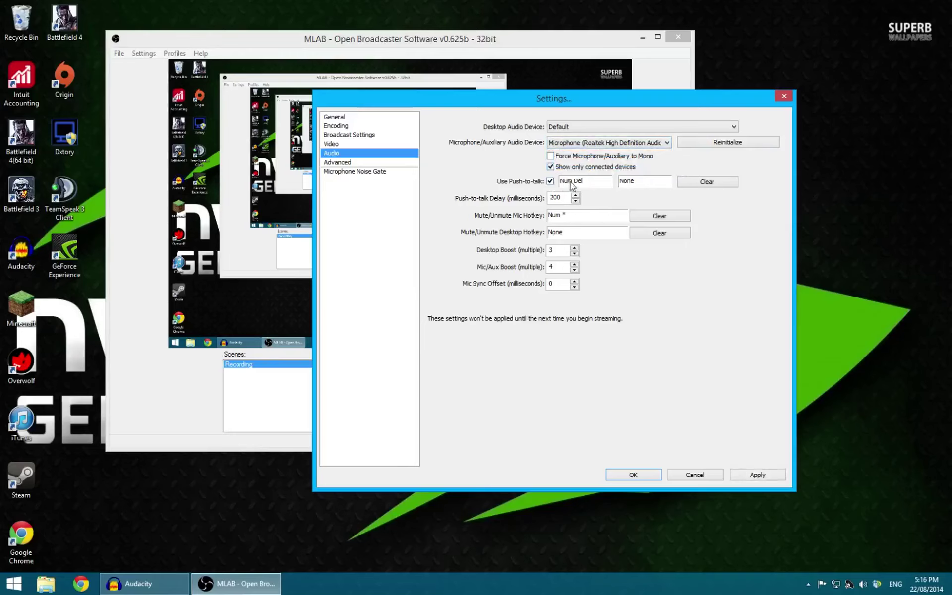
Step: Assign Caps Lock as the push-to-talk hotkey and open the advanced settings
click(573, 185)
key(Caps_Lock)
click(343, 162)
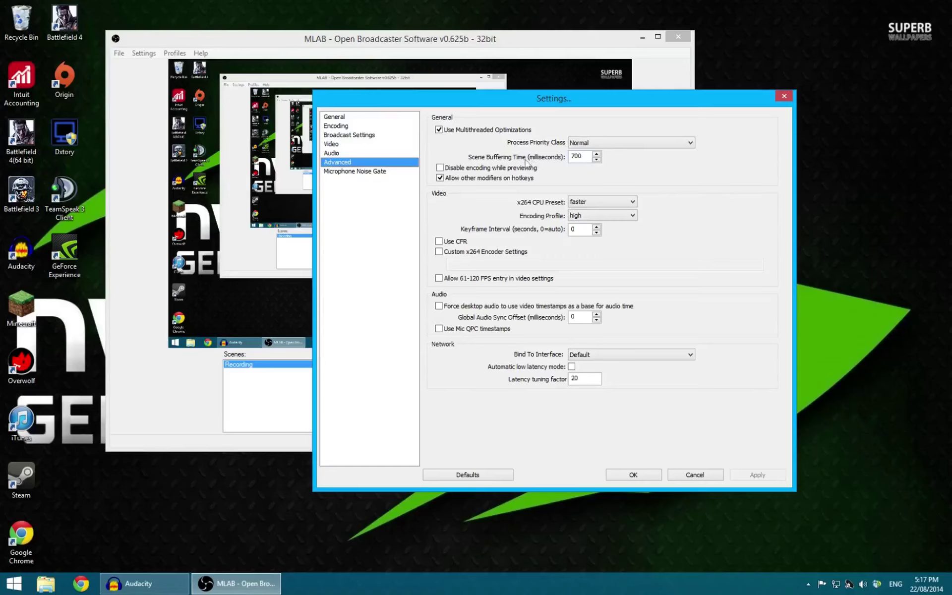
Step: Keep the process priority class at Normal, set the x264 CPU preset to veryfast, and save the advanced settings
click(637, 146)
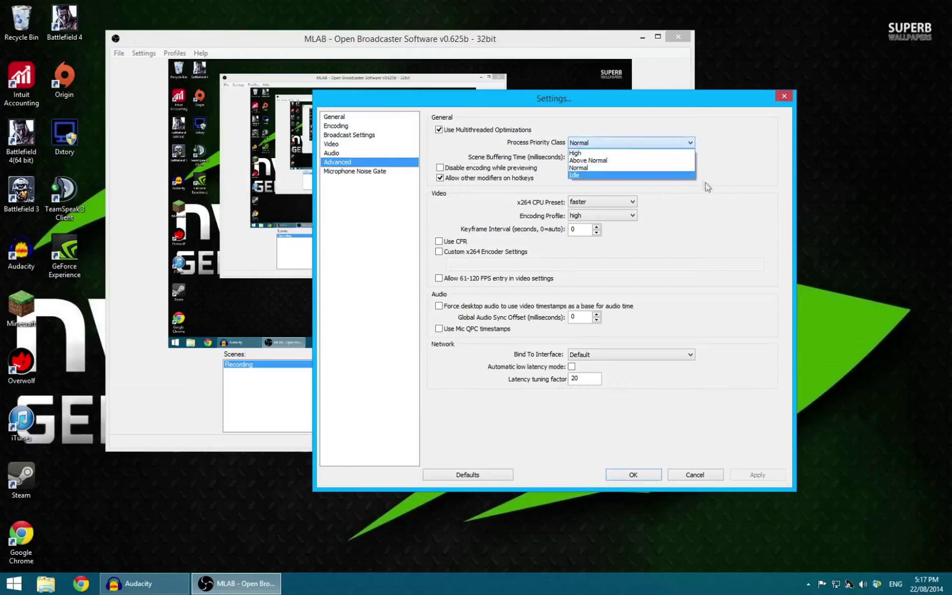
click(620, 169)
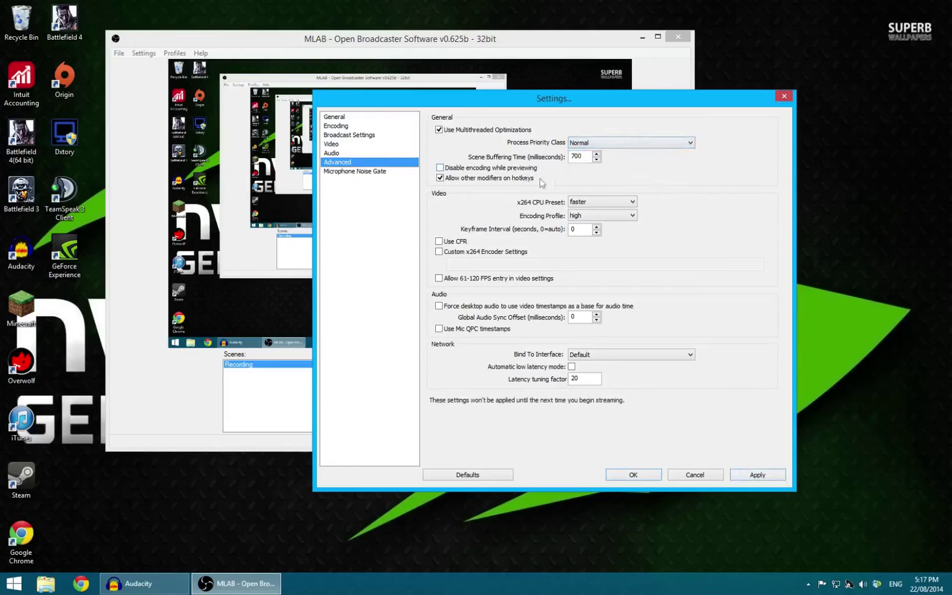
mouse_move(609, 207)
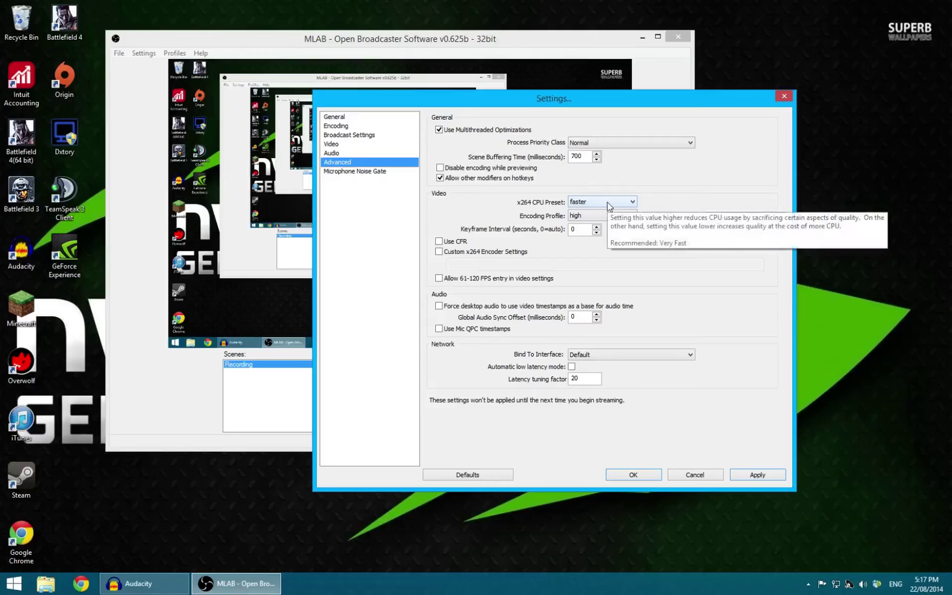
click(609, 204)
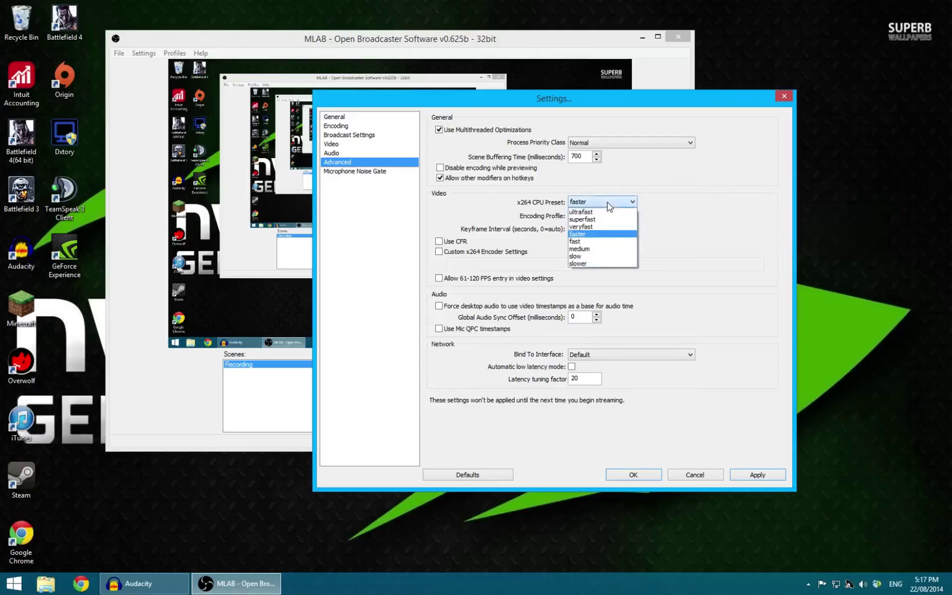
click(588, 227)
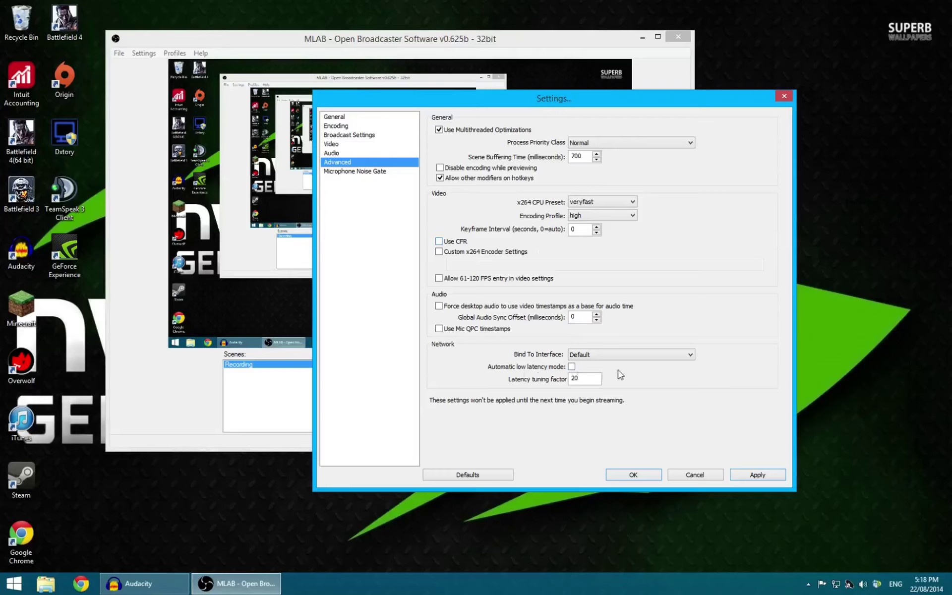
click(758, 476)
click(633, 474)
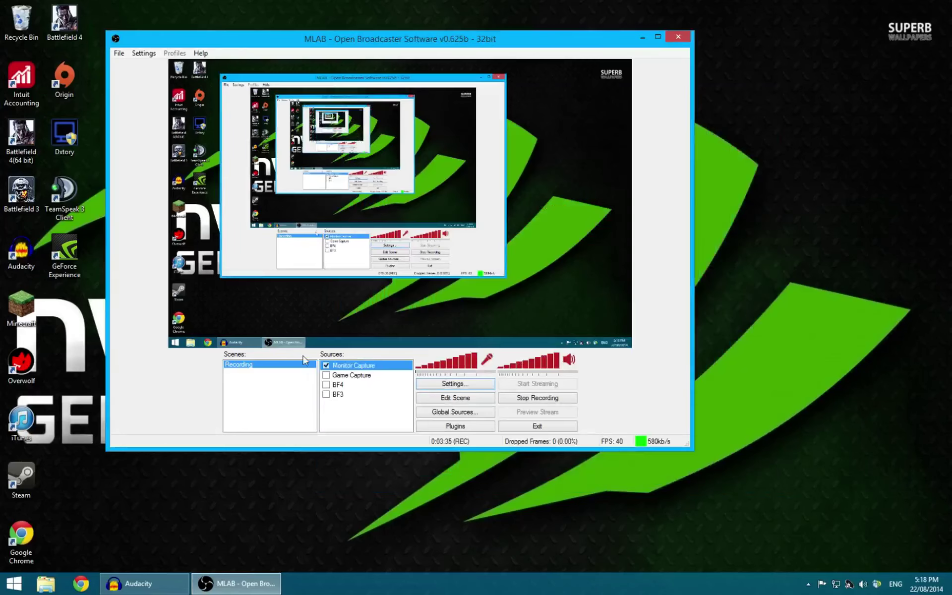
Step: Add a new scene named RECORDIN2 to the scene list
right_click(257, 391)
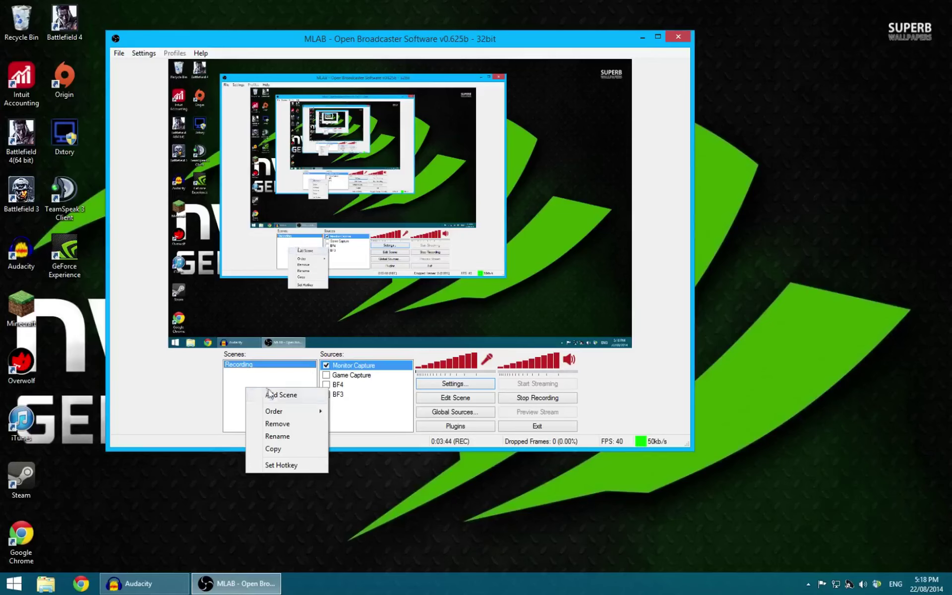
click(275, 395)
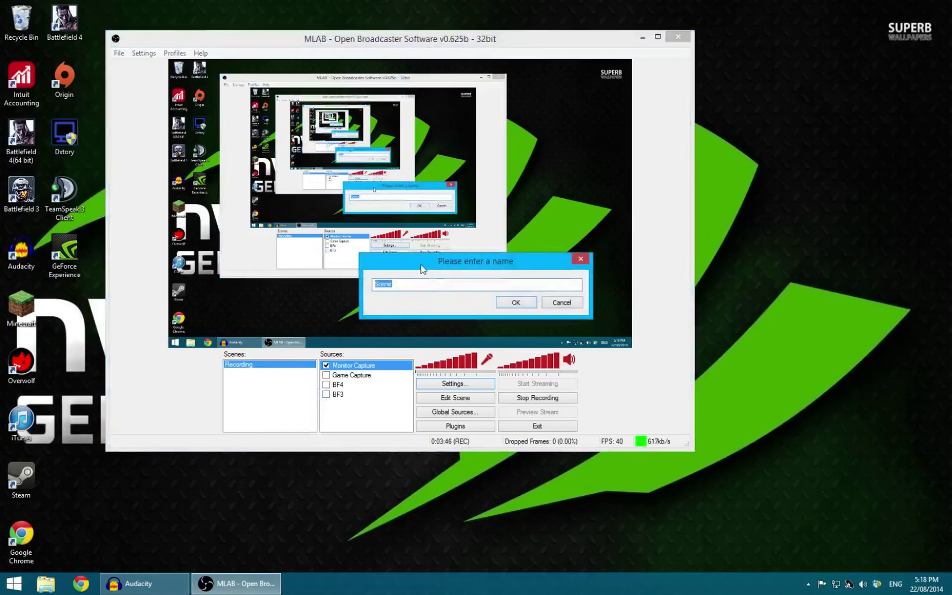
text(RECORDIN2)
click(515, 304)
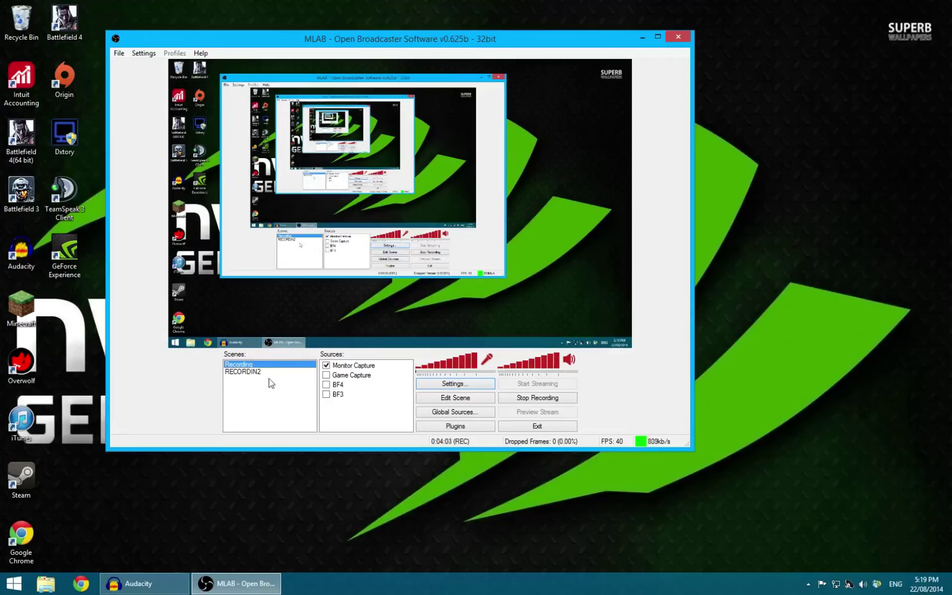
Step: View the source types that can be added to the Recording scene and select its Monitor Capture source
right_click(354, 409)
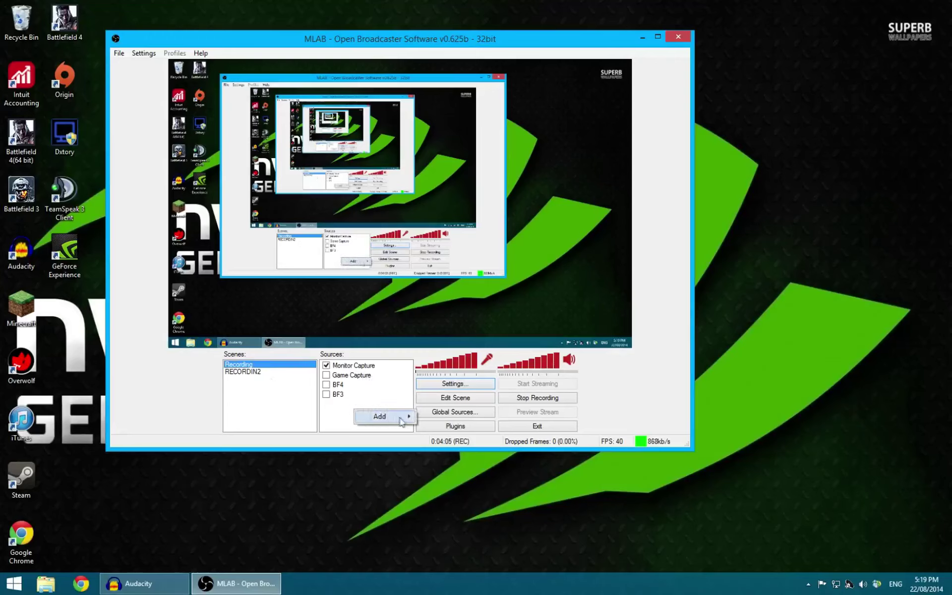
mouse_move(395, 418)
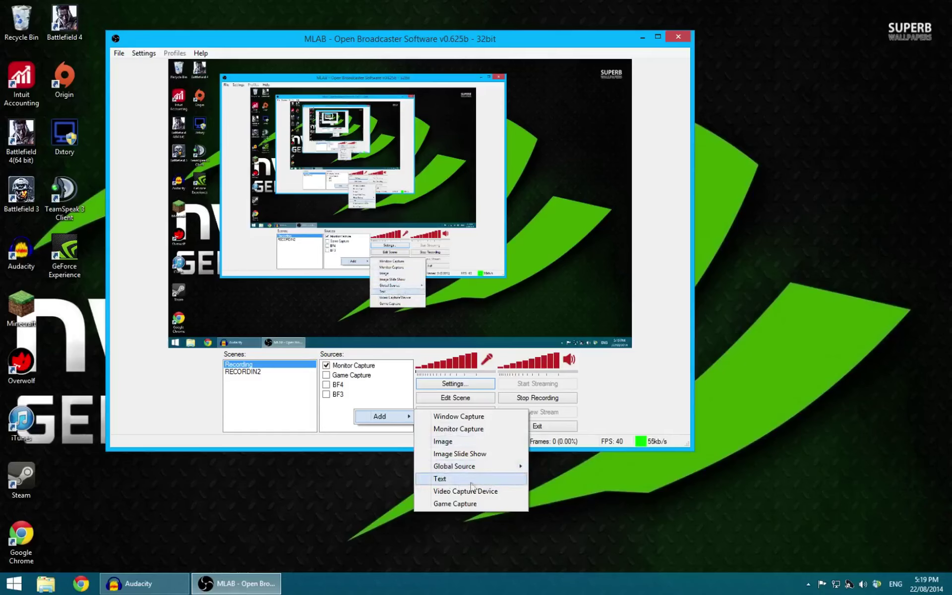
click(343, 419)
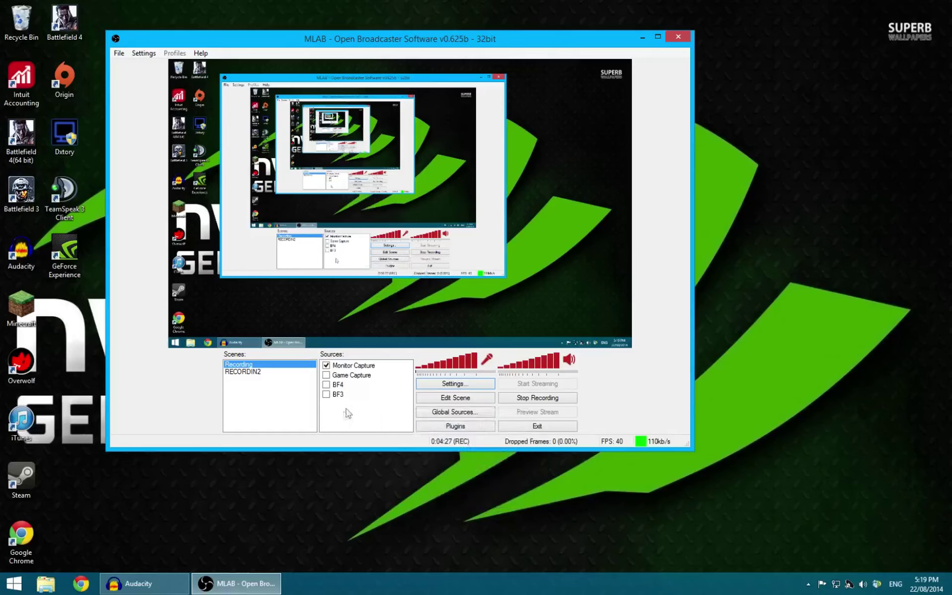
click(357, 366)
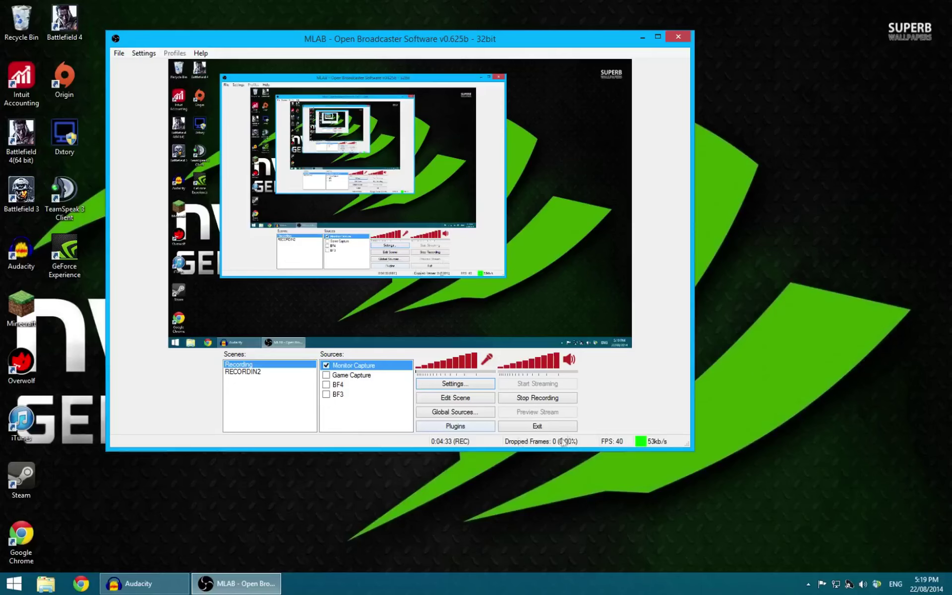